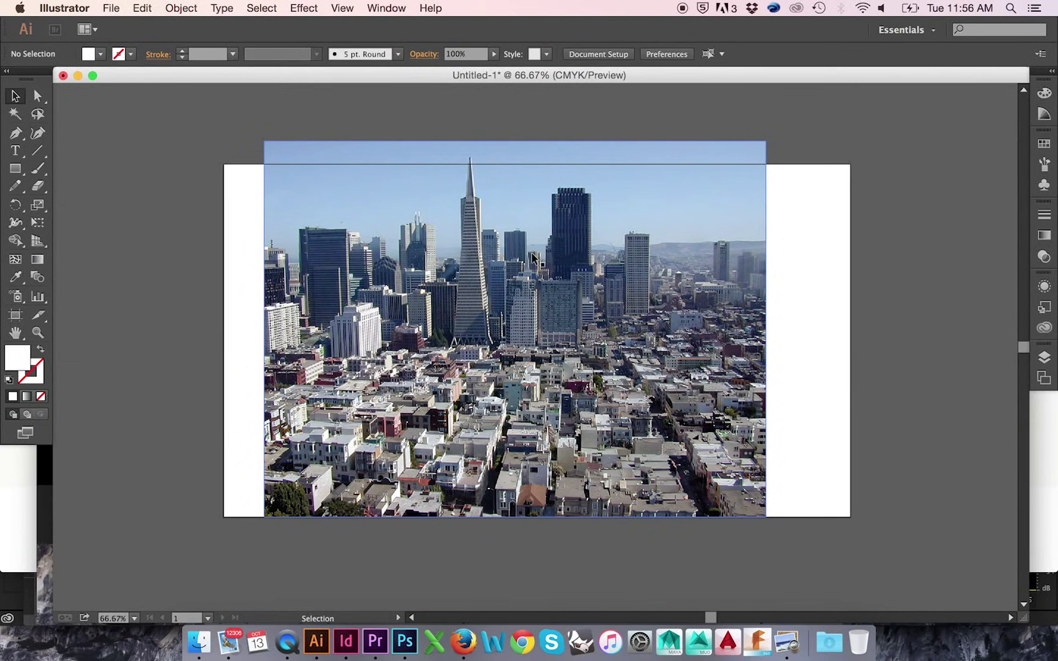
Lower the skyline photo and draw a white rectangle across its top, matching the photo's width
drag(534, 258, 533, 289)
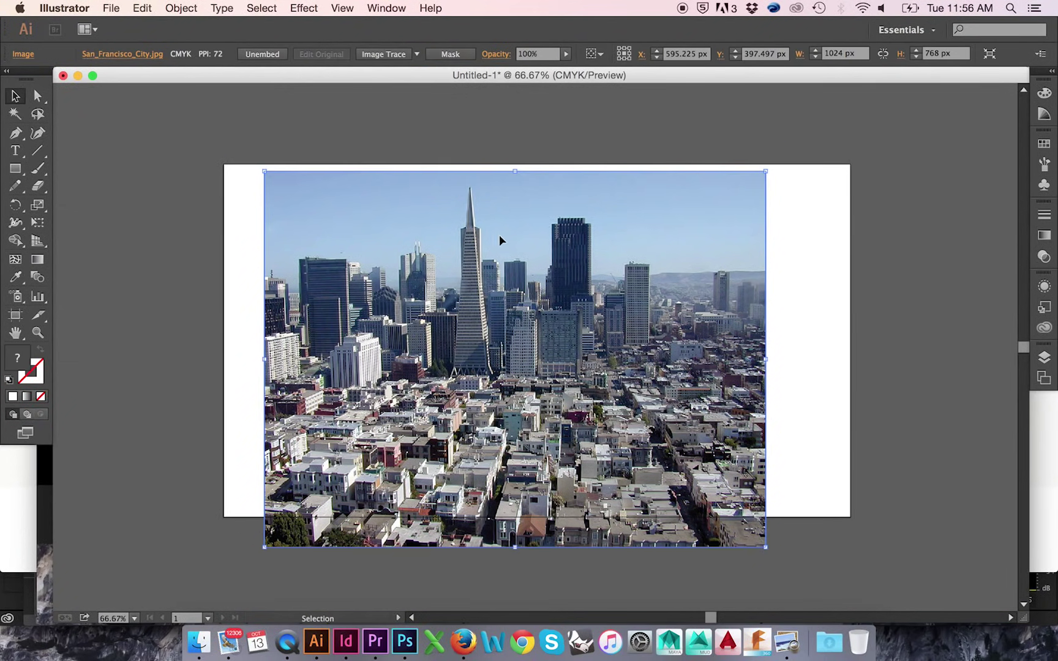
click(15, 168)
drag(265, 169, 766, 471)
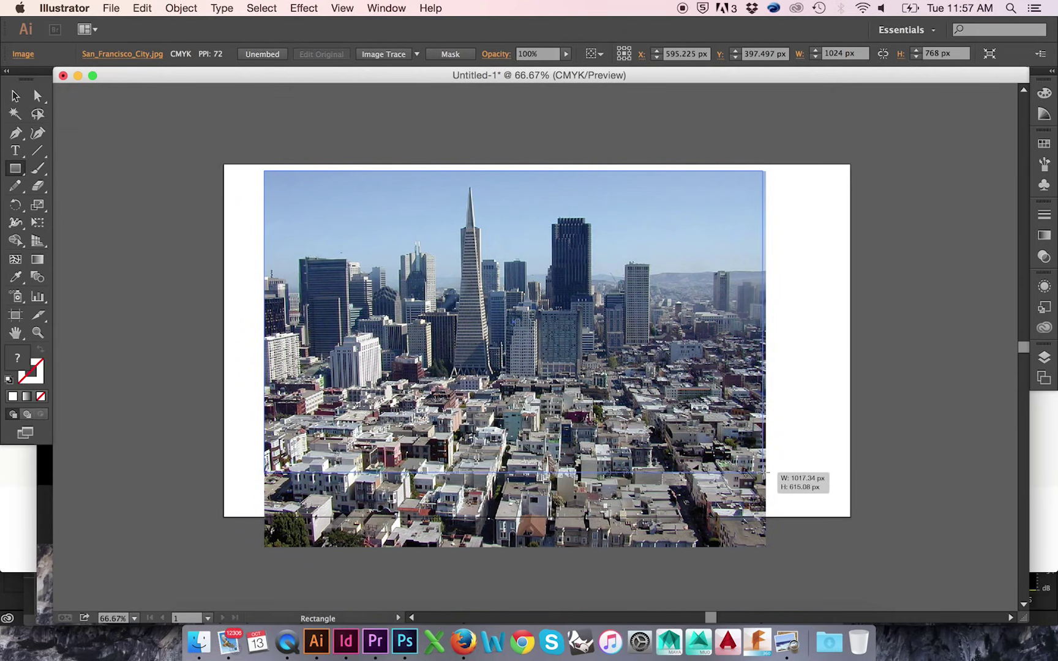
drag(768, 470, 767, 447)
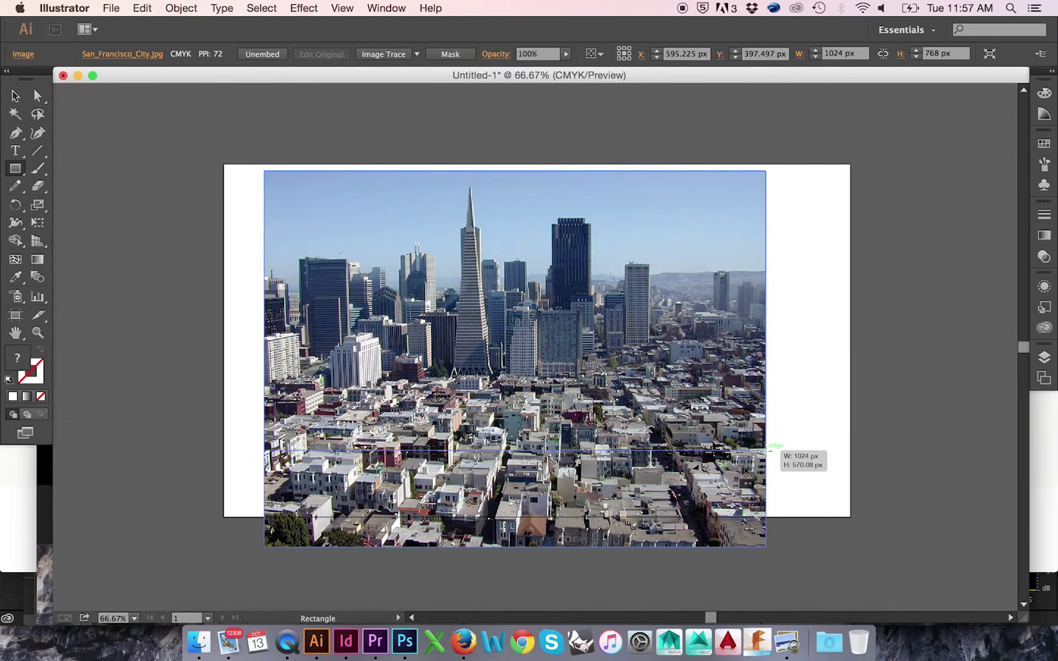
drag(770, 448, 768, 448)
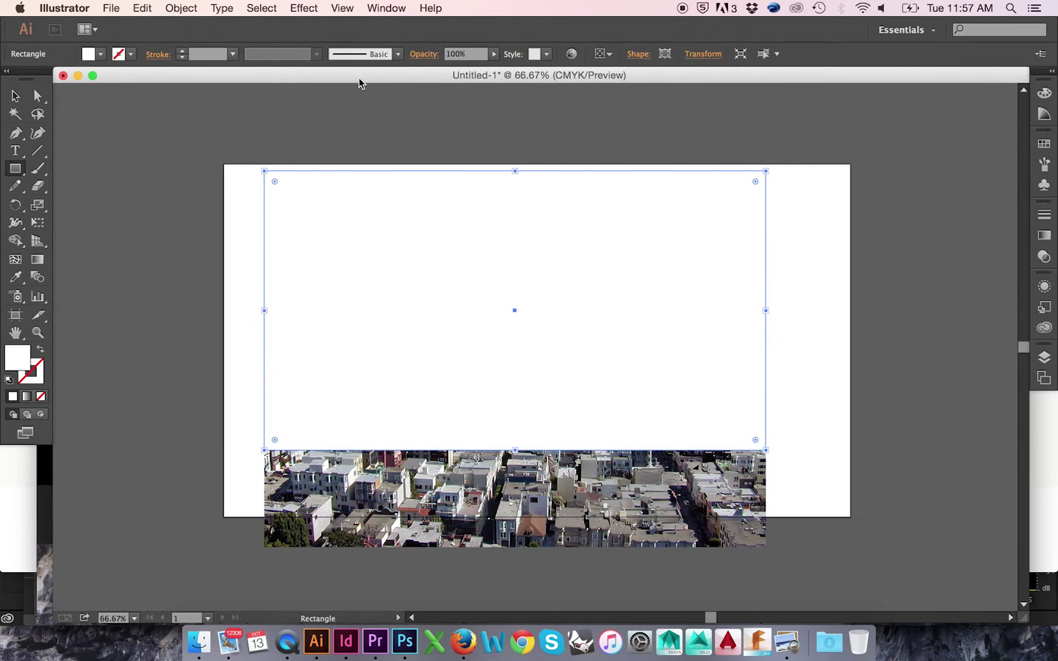
Clip the skyline photo to the rectangle with Object > Clipping Mask > Make
key(v)
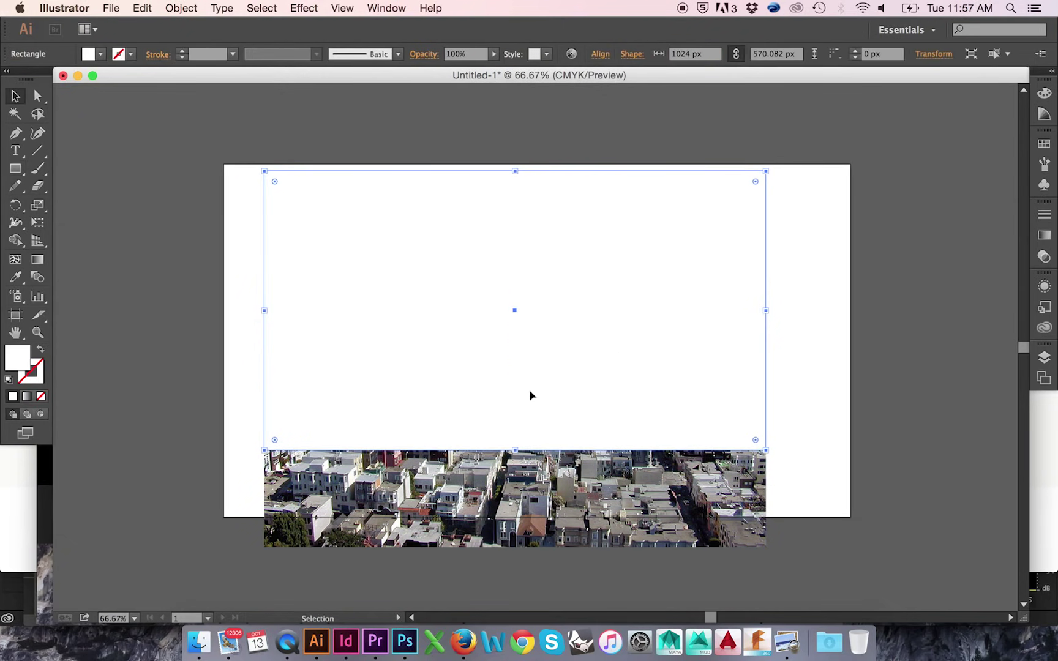
shift+click(530, 484)
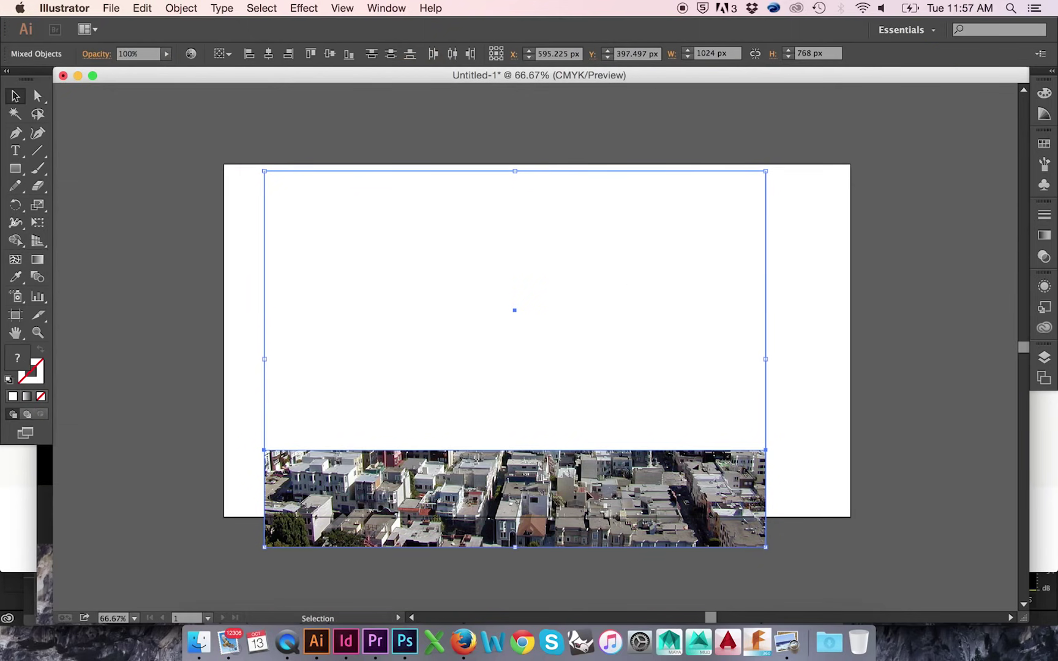
click(177, 10)
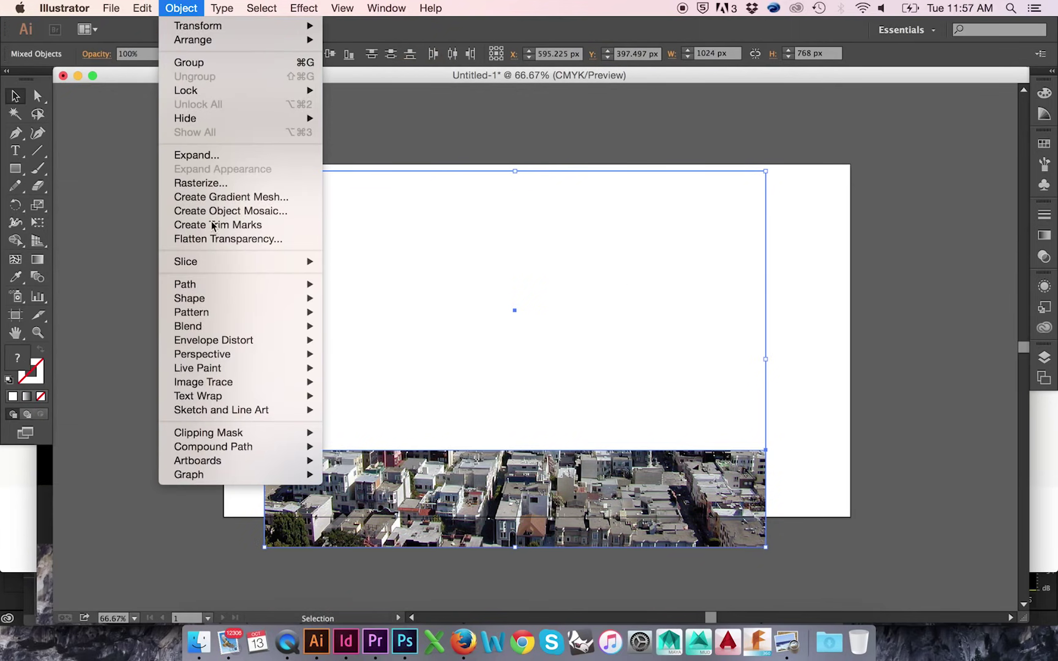
mouse_move(209, 433)
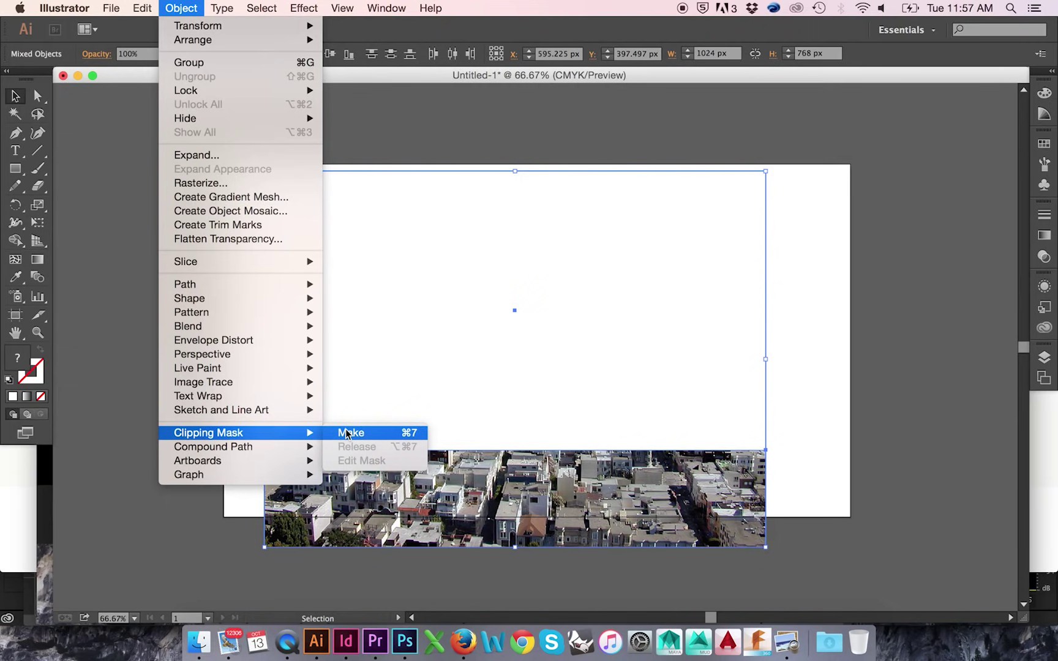
click(347, 435)
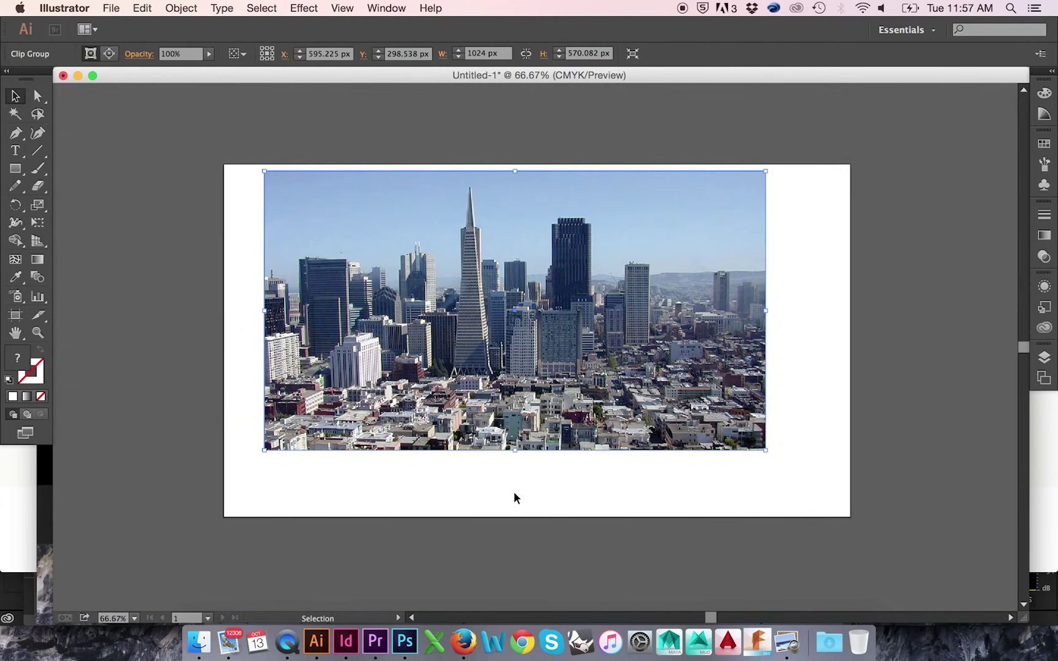
Move the clipped photo down and stretch it to the artboard's left and right edges
click(515, 496)
drag(529, 414, 533, 444)
drag(769, 340, 852, 341)
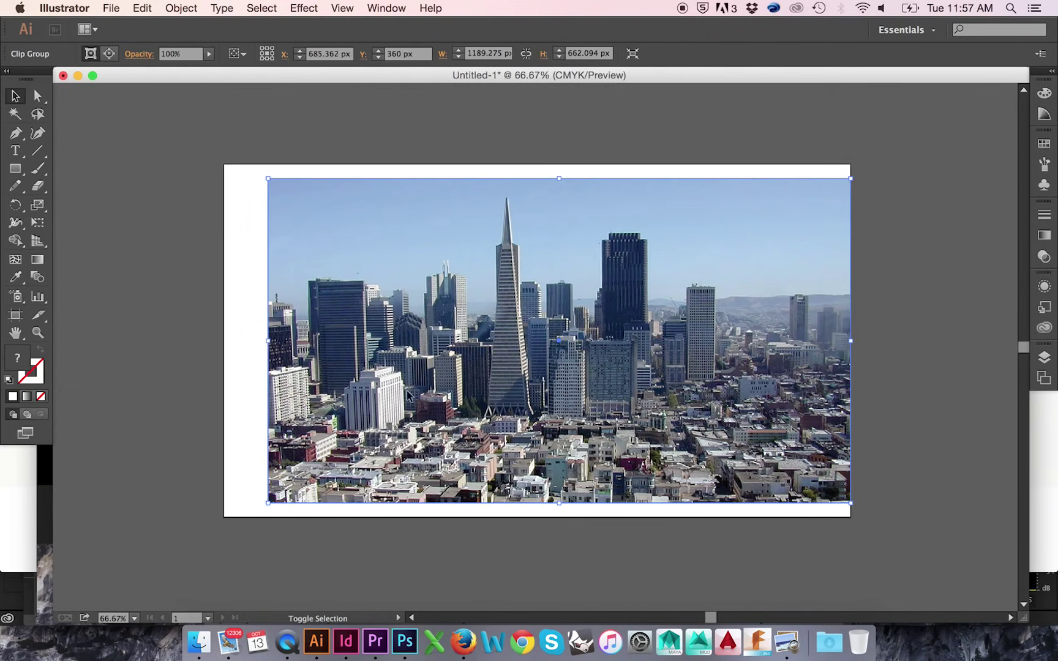
drag(268, 341, 224, 342)
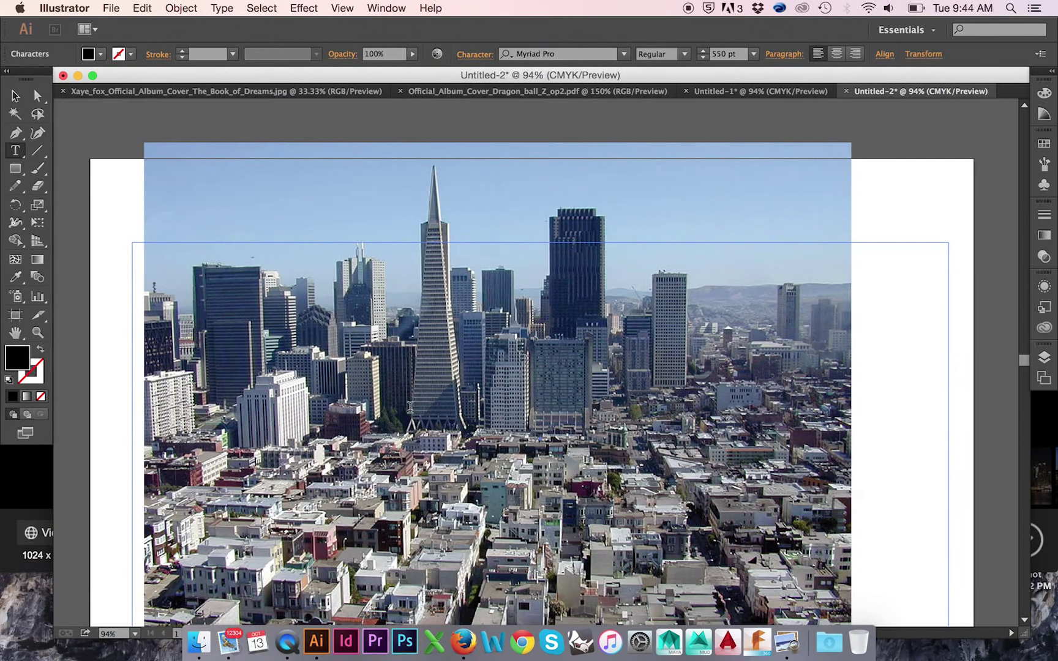
text(CITY)
Select the CITY text with the photo and make a clipping mask from them
key(Escape)
key(ctrl+a)
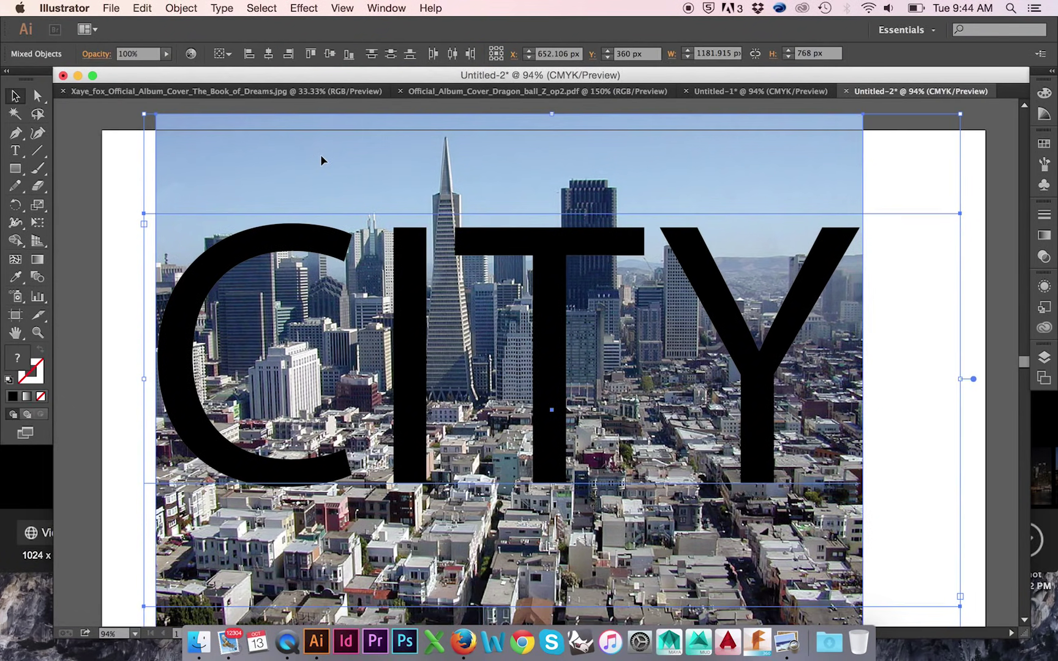
click(189, 9)
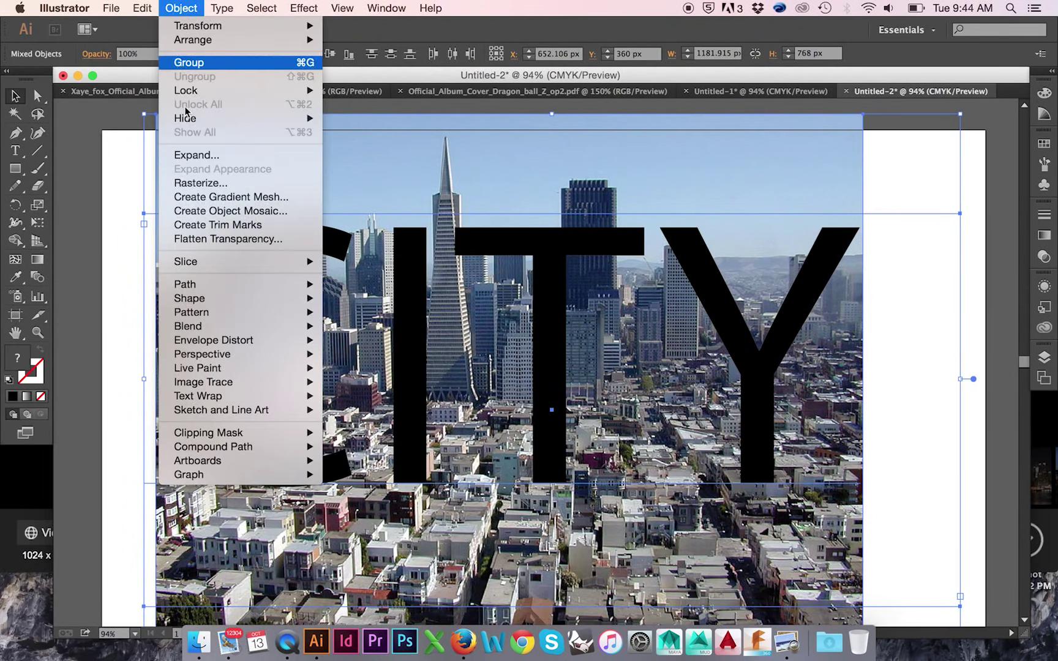
mouse_move(209, 432)
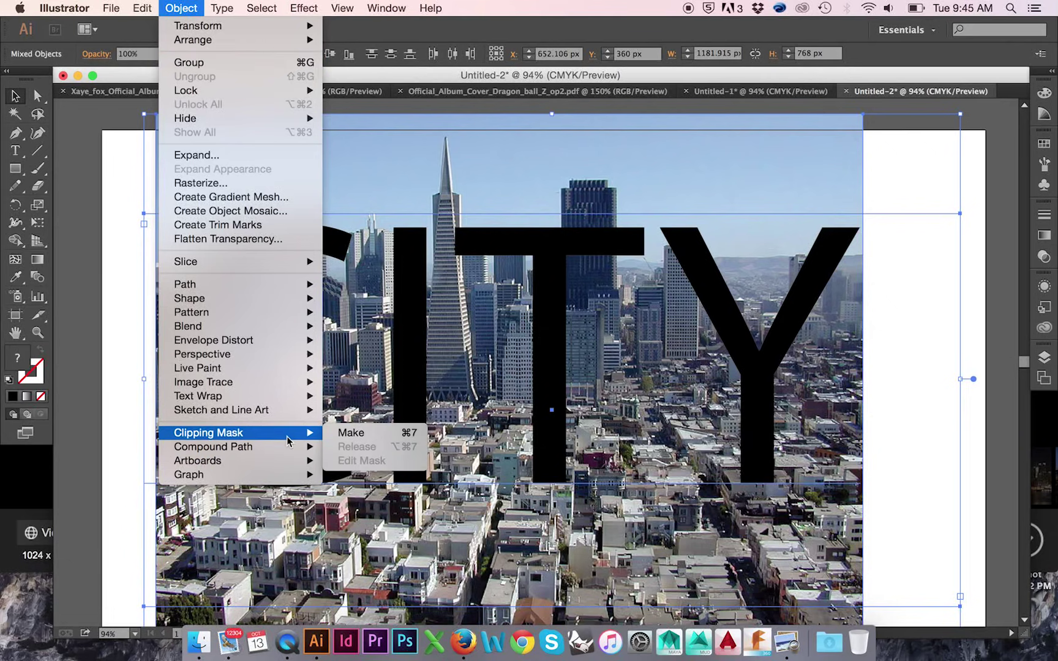
click(354, 436)
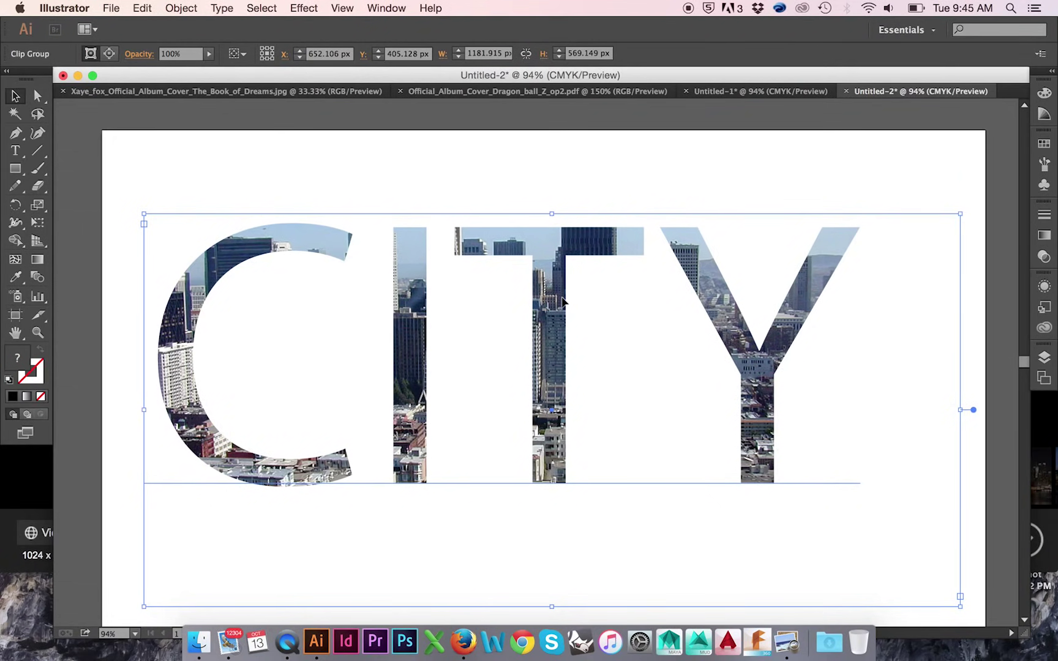
Nudge the CITY clip group right and back left, then enter its Isolation Mode
drag(563, 308, 581, 311)
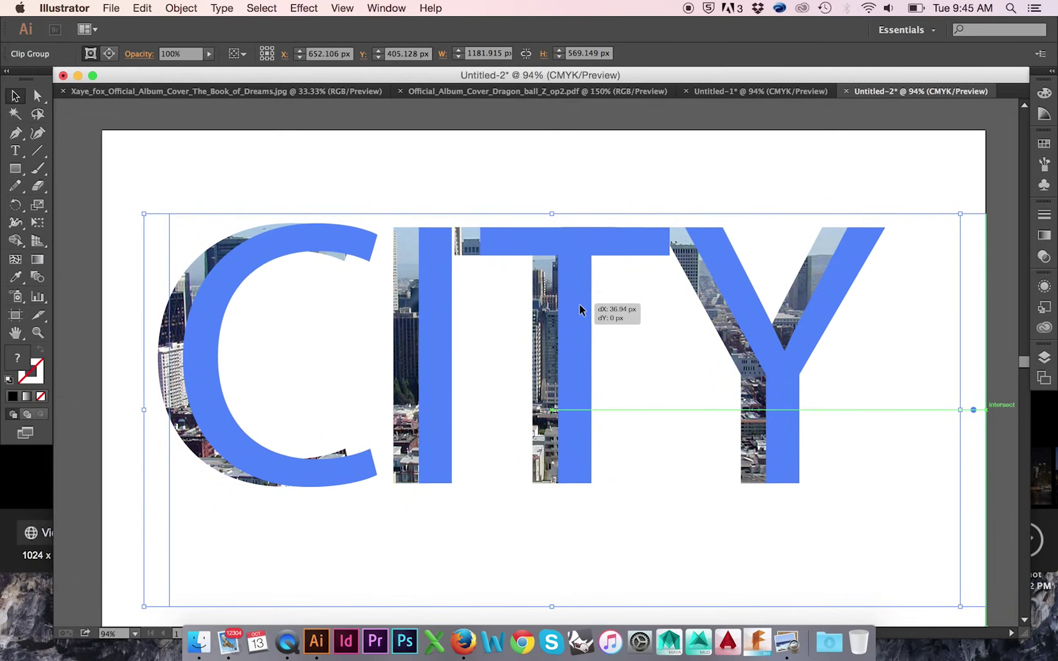
drag(582, 310, 581, 310)
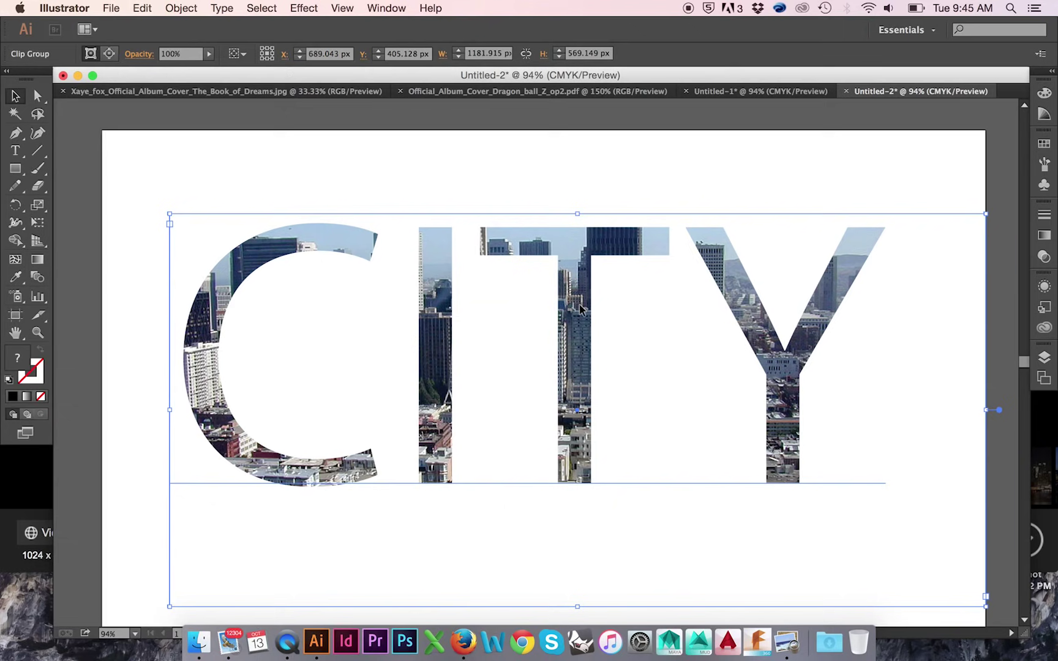
drag(581, 310, 552, 310)
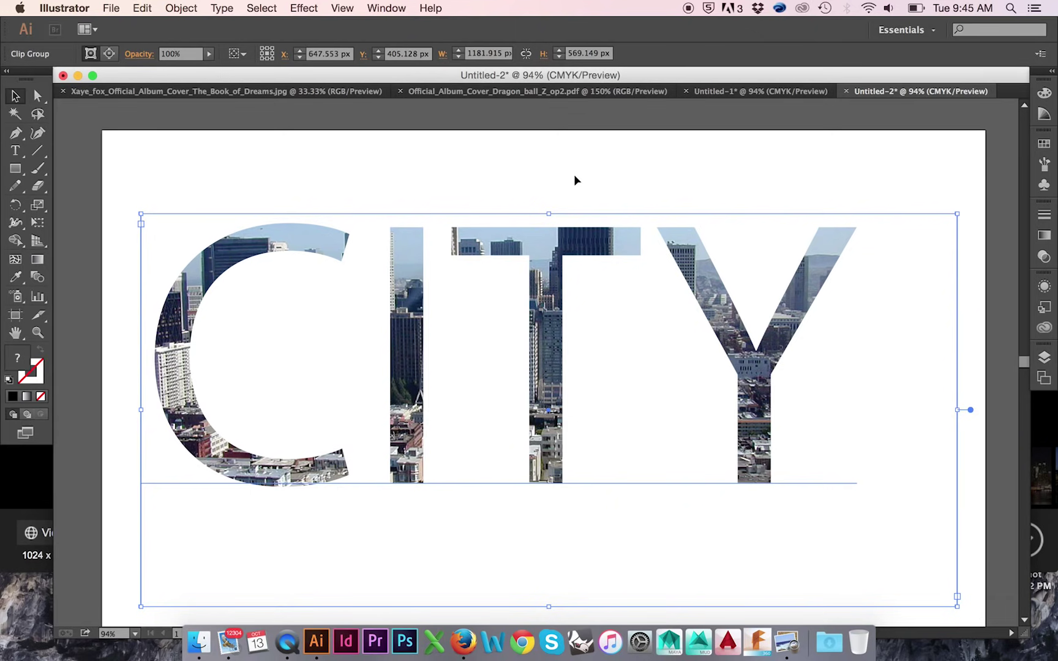
double_click(578, 208)
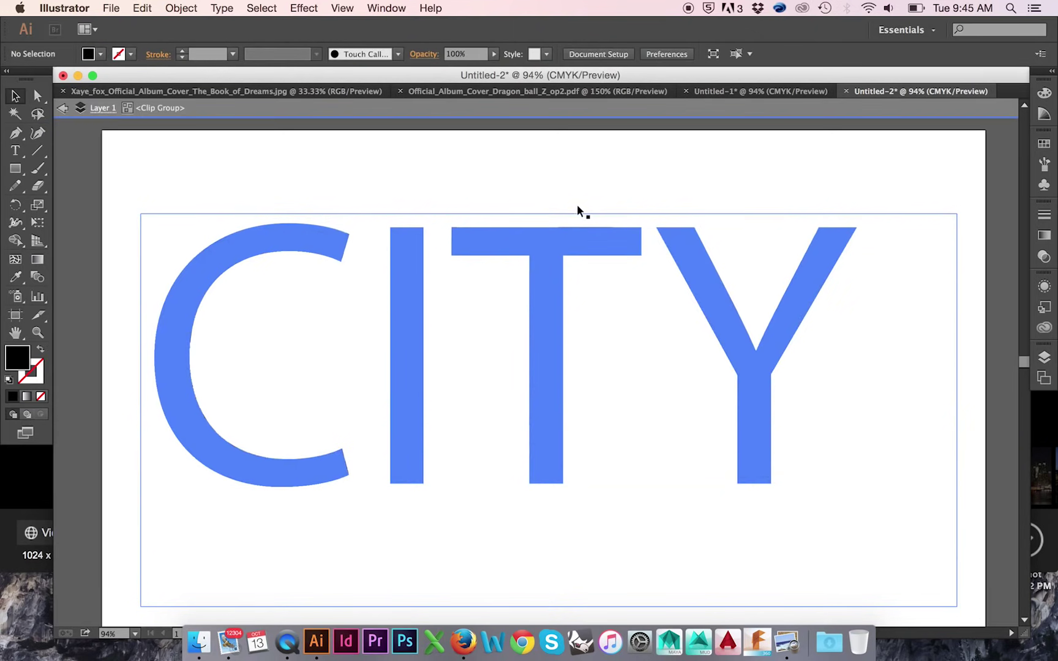
Select parts inside the CITY clip group, then exit Isolation Mode
click(555, 291)
double_click(1002, 214)
double_click(563, 267)
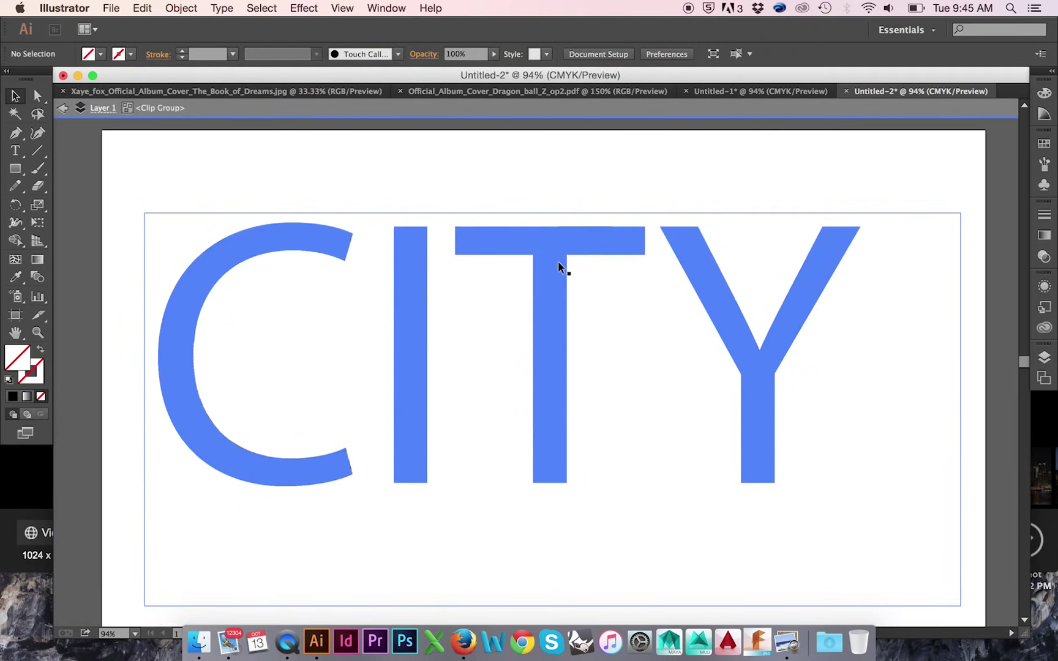
click(900, 232)
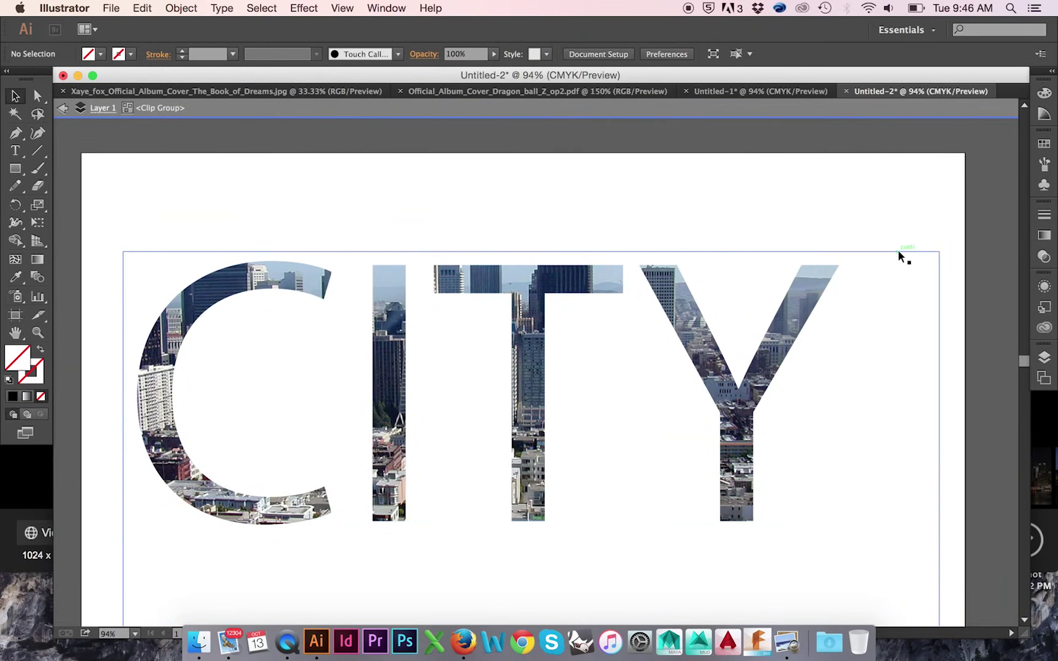
scroll(898, 249, down, 1)
right_click(926, 368)
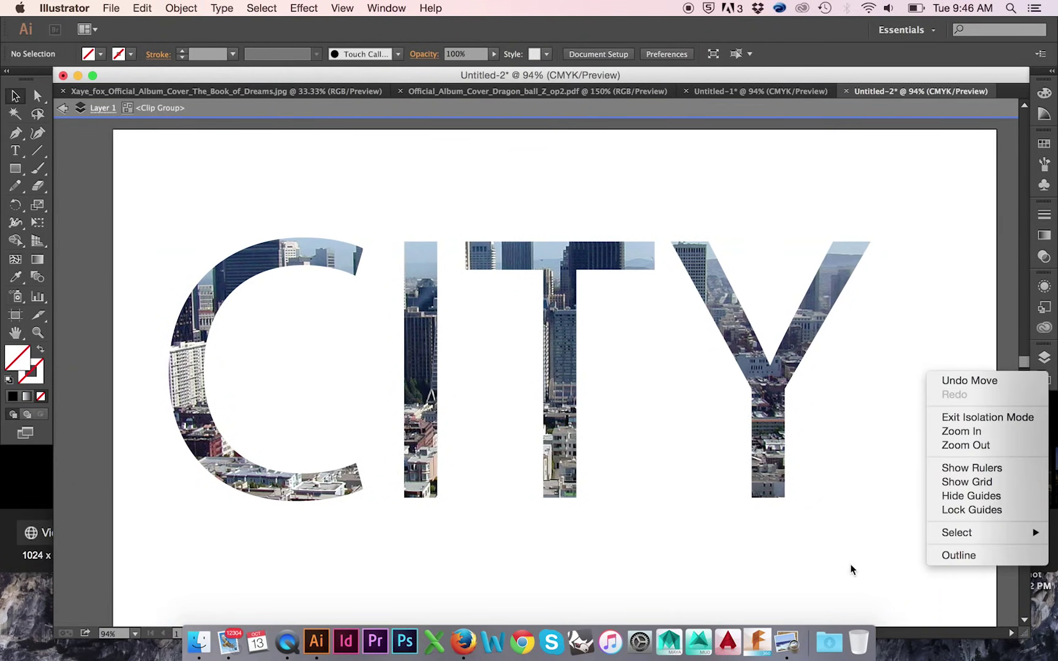
double_click(911, 158)
Shift the CITY lettering slightly right and zoom out to show the whole artboard
drag(764, 418, 773, 413)
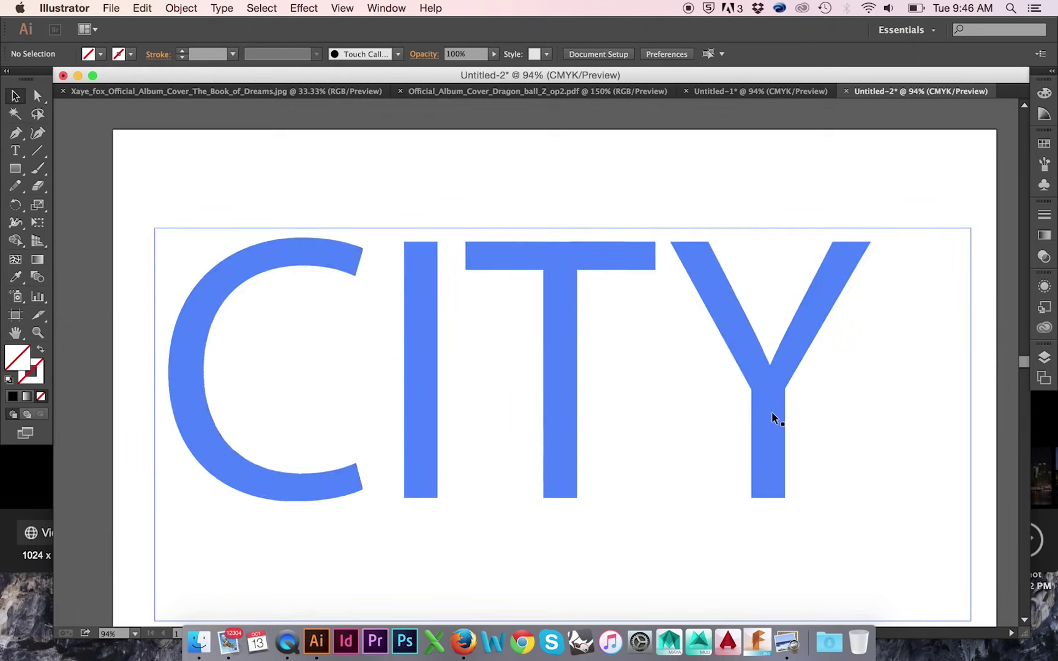
click(934, 193)
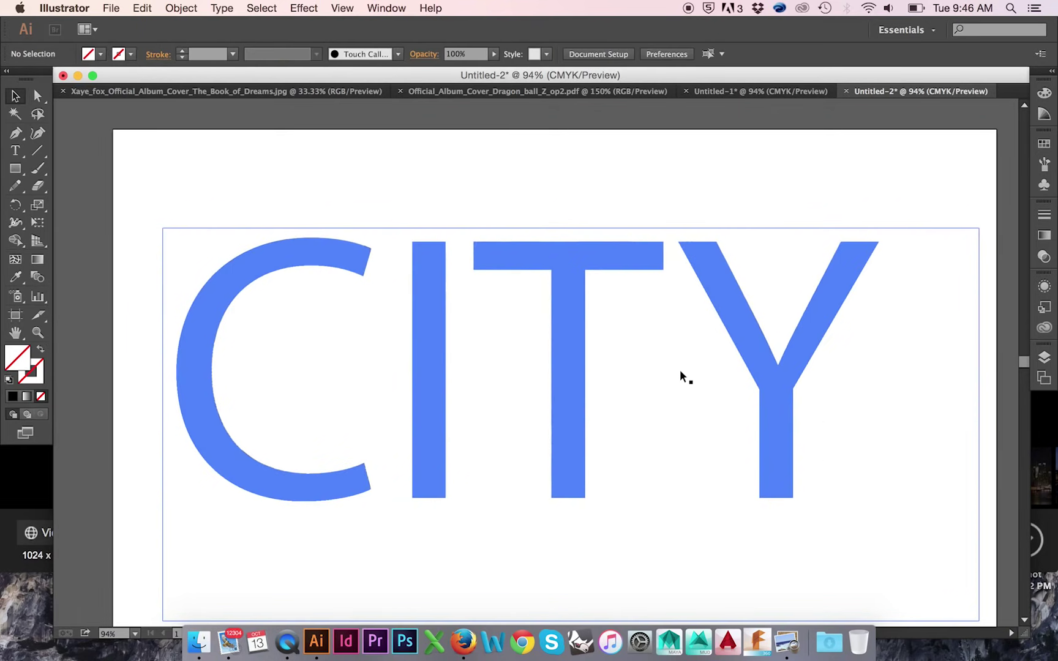
key(t)
key(v)
click(413, 234)
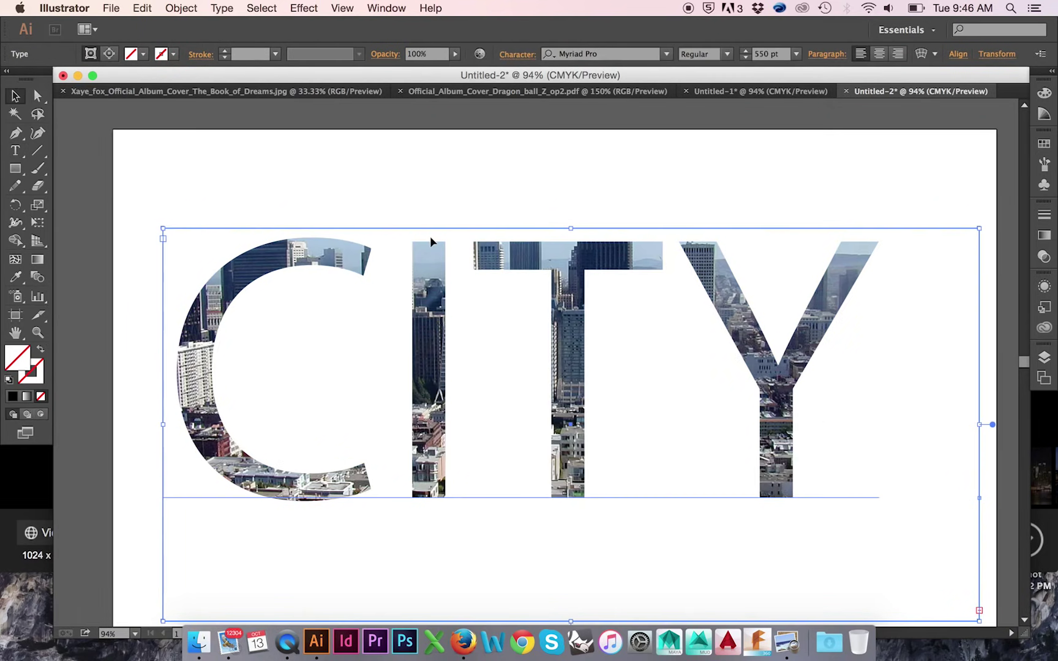
key(ctrl+minus)
key(ctrl+minus)
key(ctrl+minus)
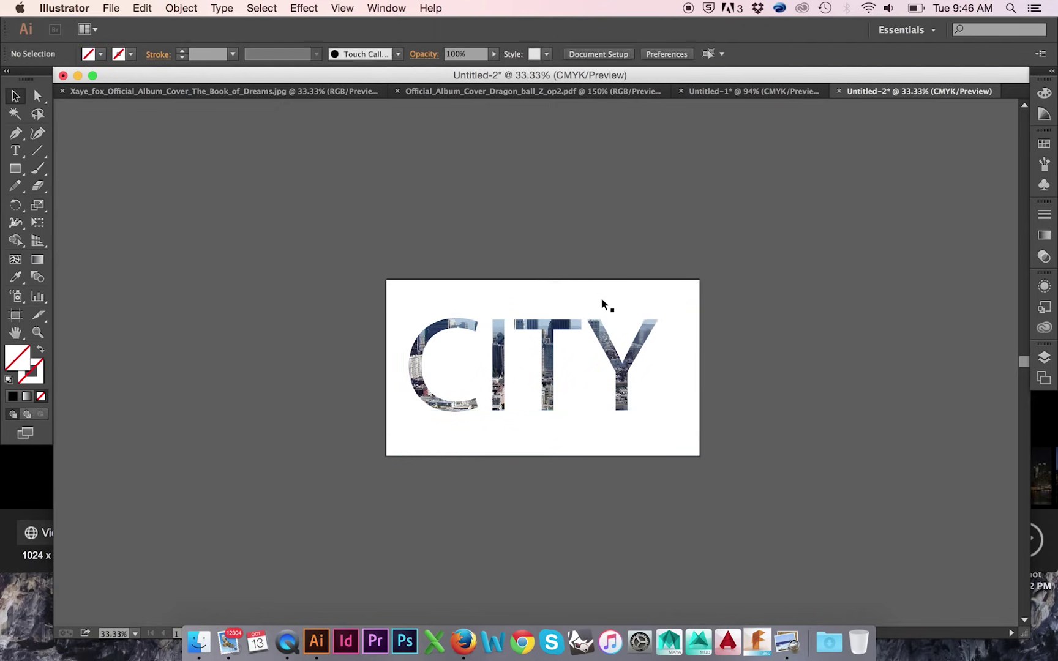
double_click(593, 295)
click(549, 298)
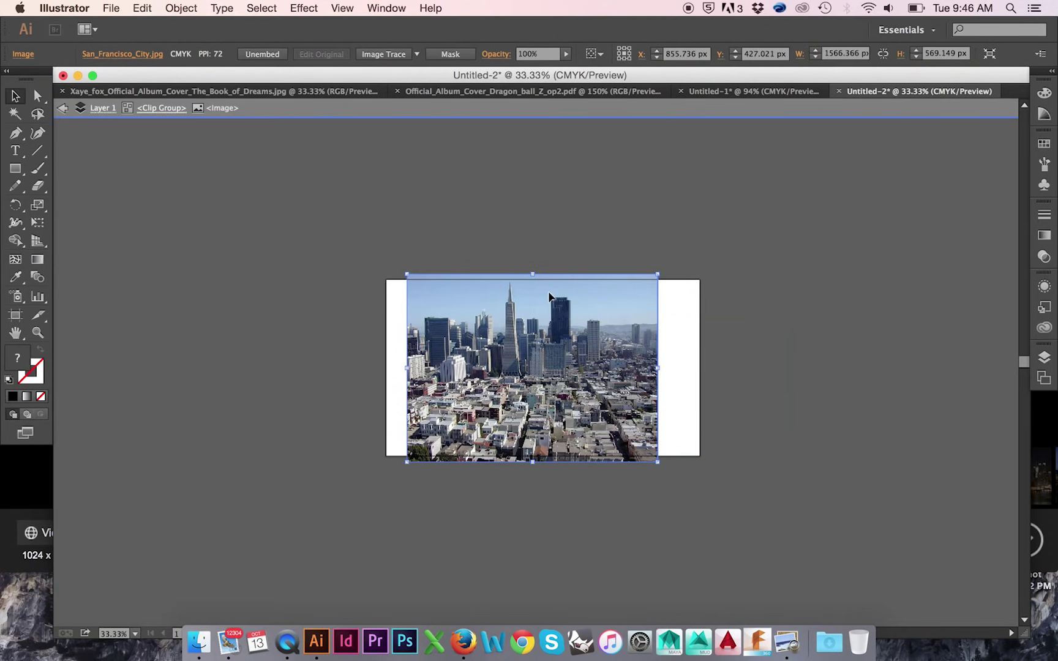
drag(659, 369, 754, 369)
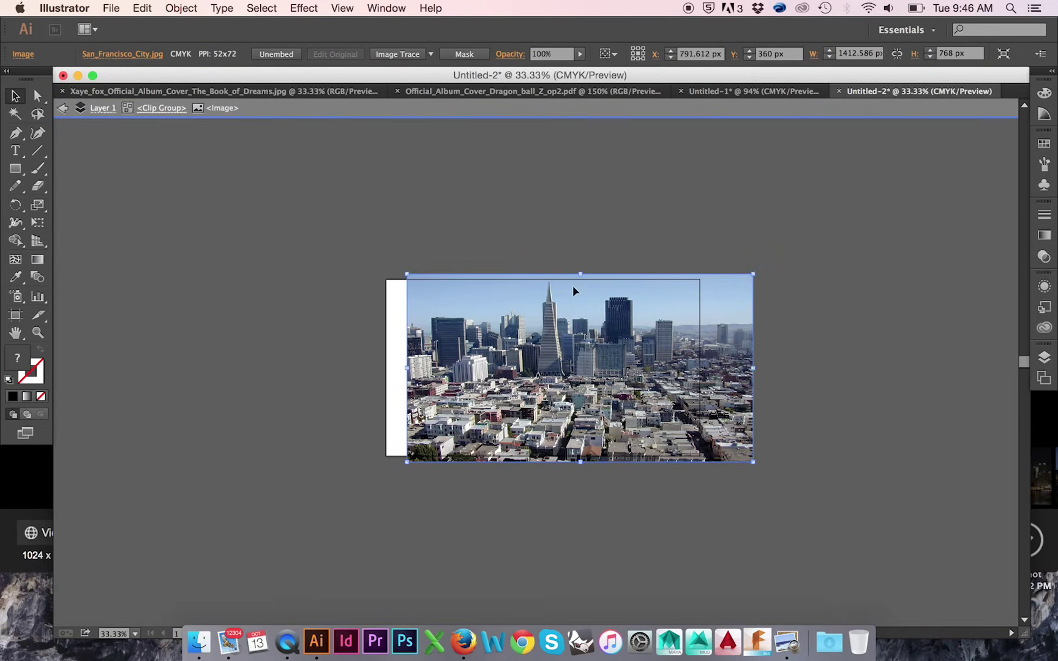
double_click(252, 256)
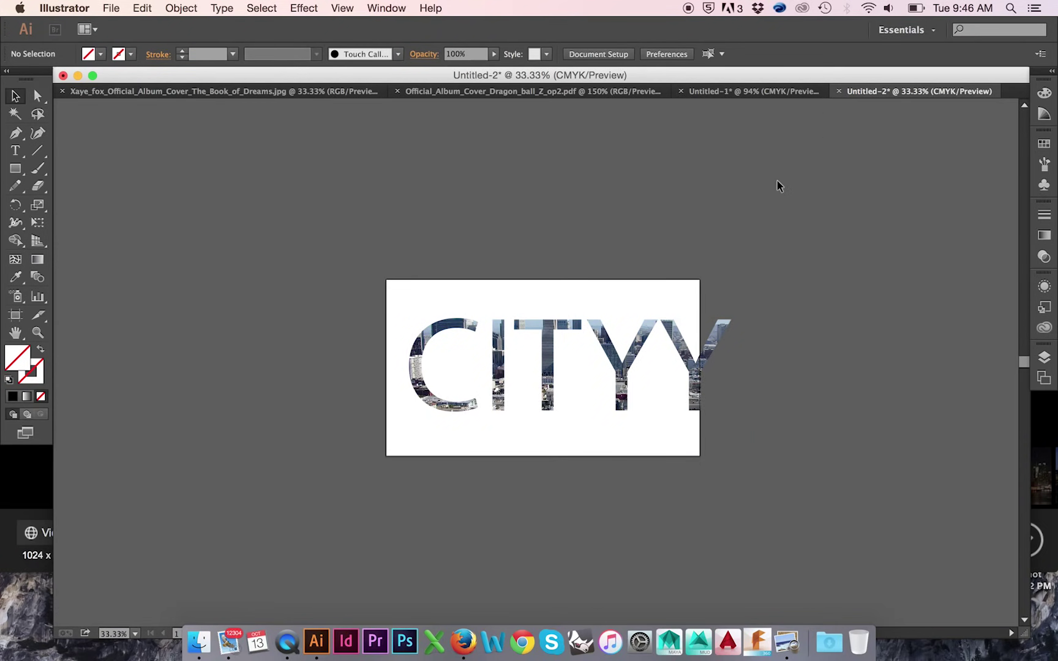
double_click(724, 378)
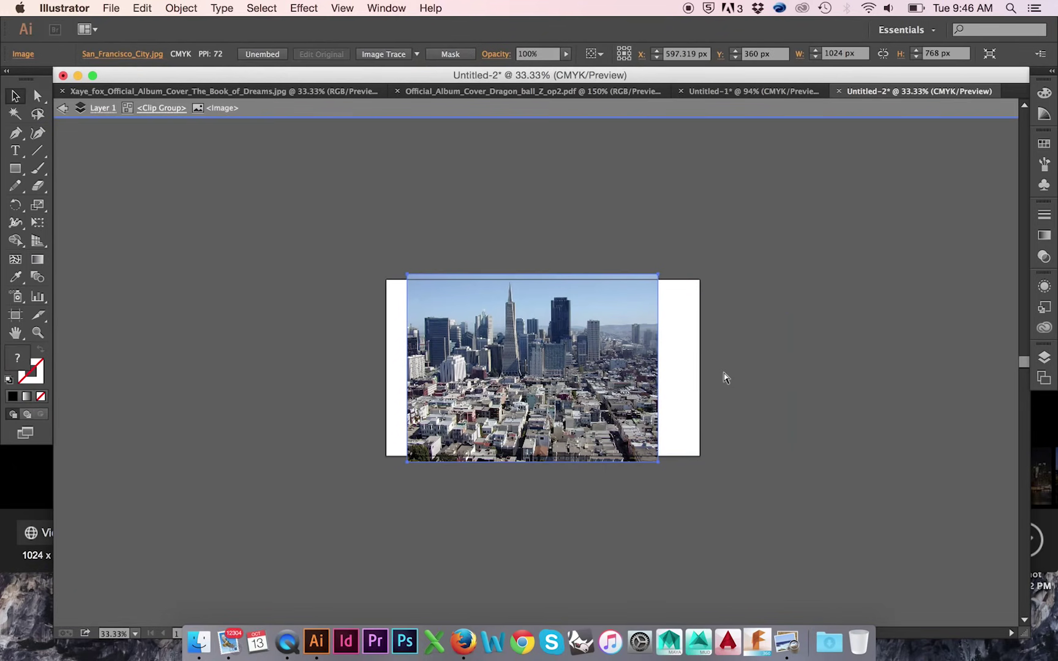
double_click(725, 379)
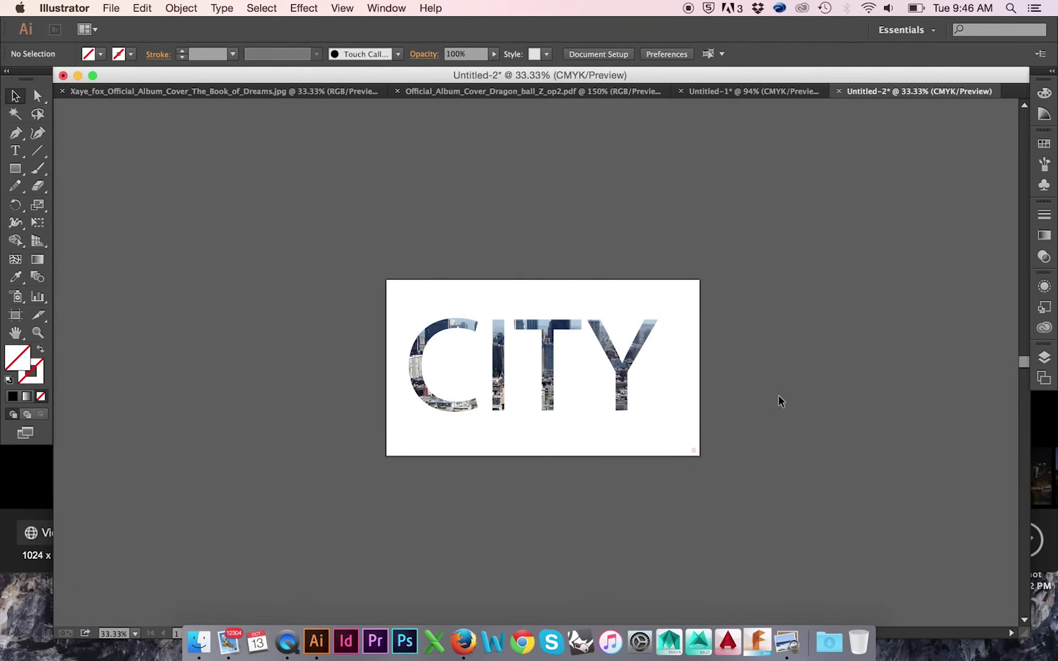